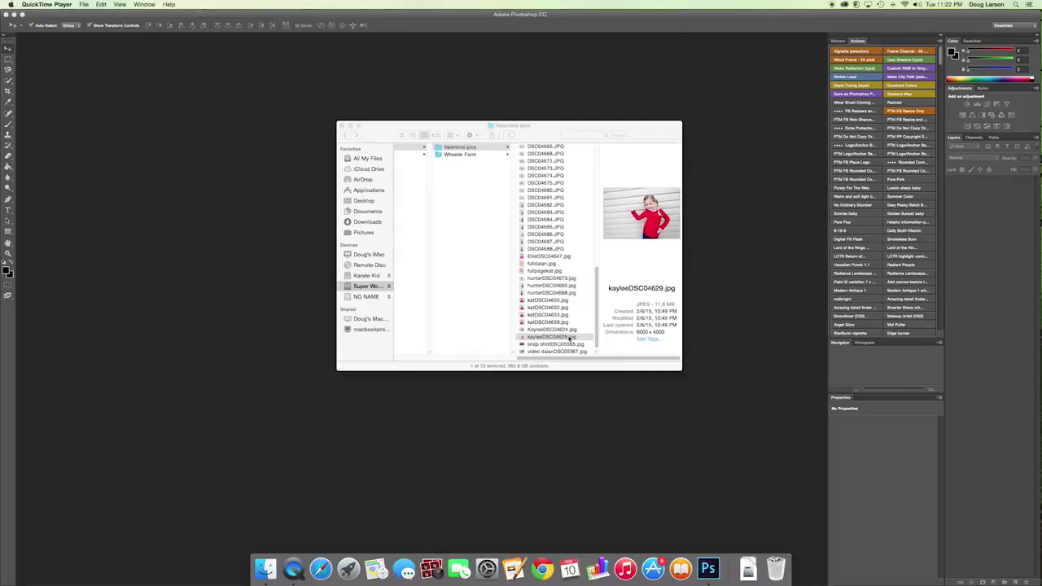
# - Open kayleeDSC04629.jpg from Finder in Adobe Photoshop CC using Open With
pyautogui.rightClick(569, 338)
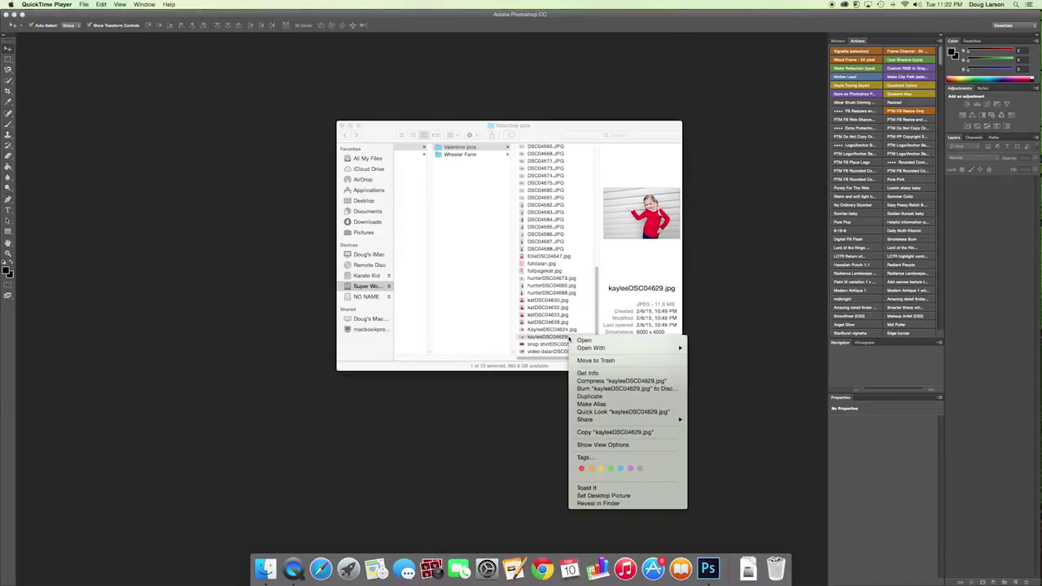
pyautogui.moveTo(591, 347)
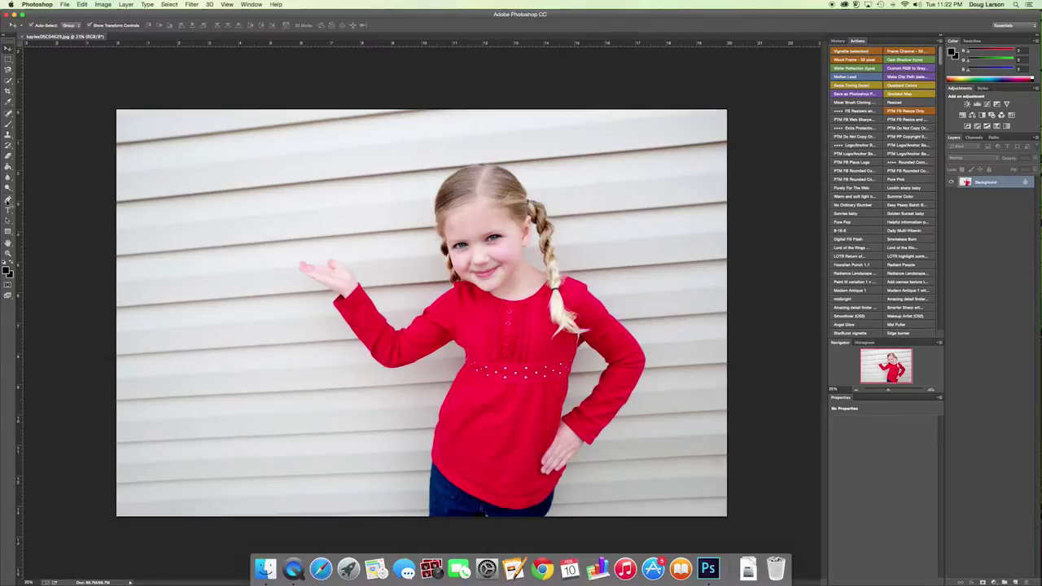
# - Type 'Will you be my' and 'Buttercup?' on two lines, then move the text lower right
pyautogui.click(8, 210)
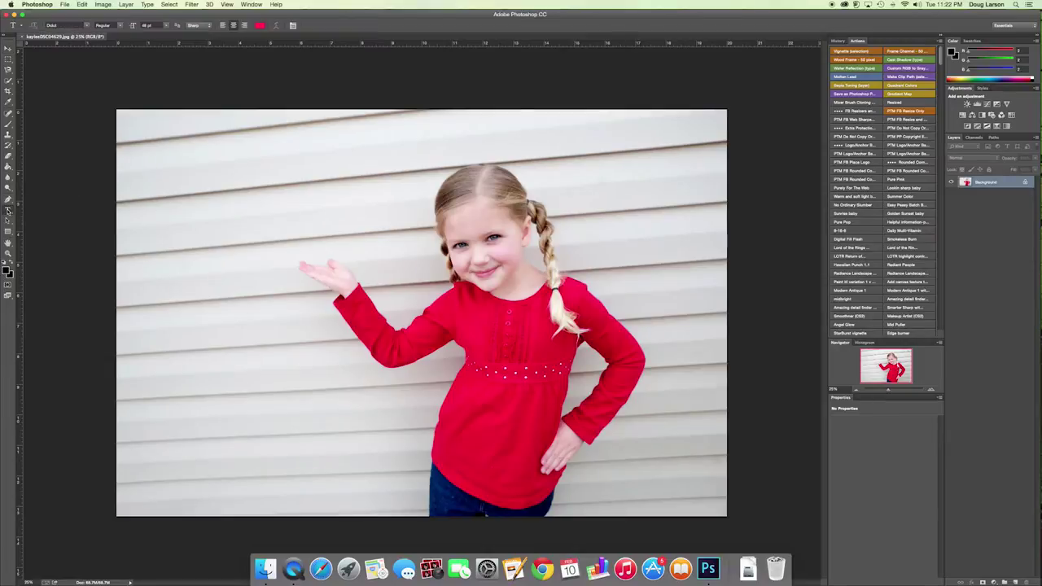
pyautogui.click(194, 389)
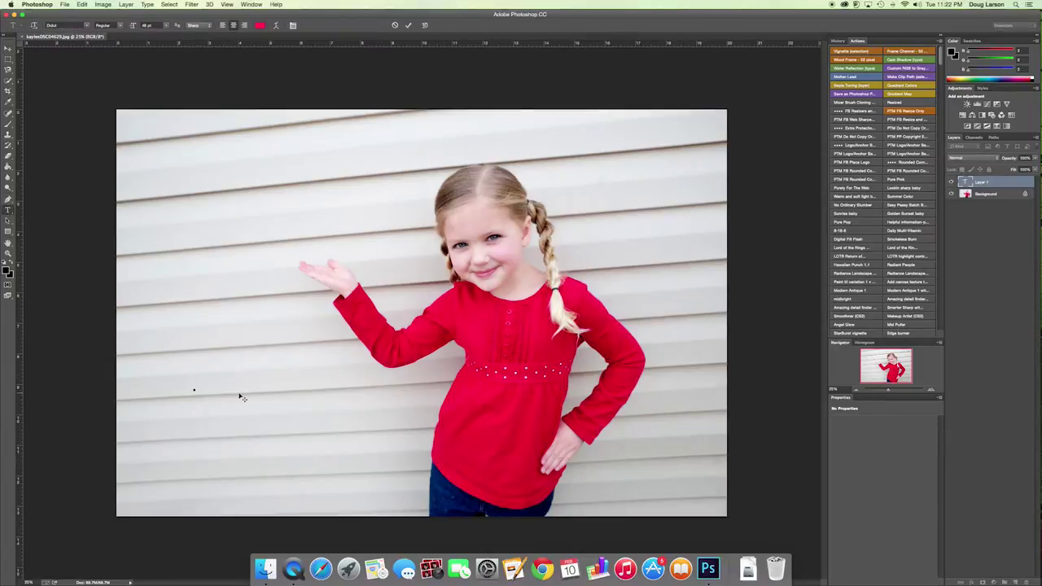
pyautogui.write('Will you be my')
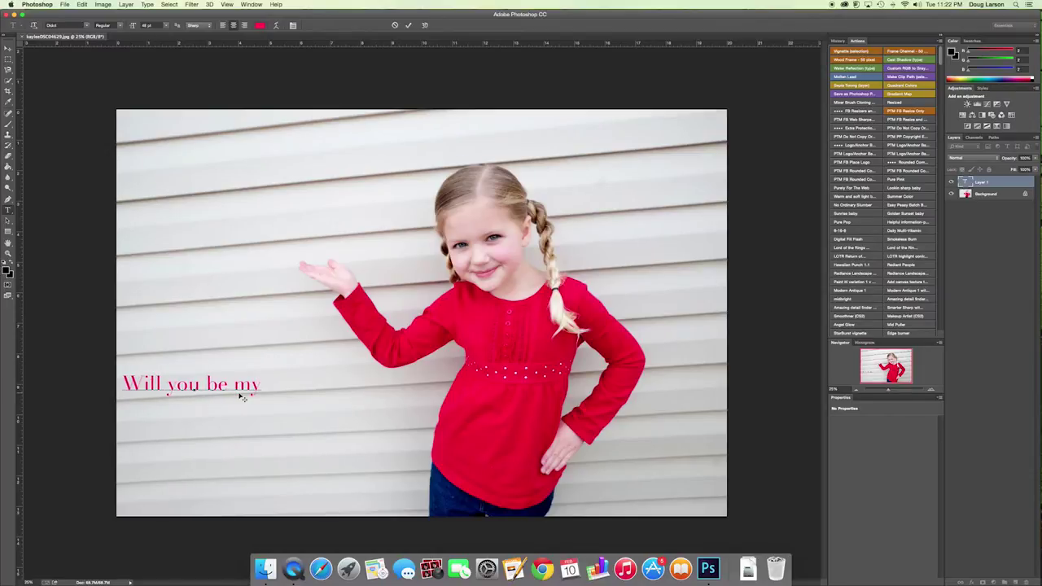
pyautogui.press('Return')
pyautogui.write('Buttercup')
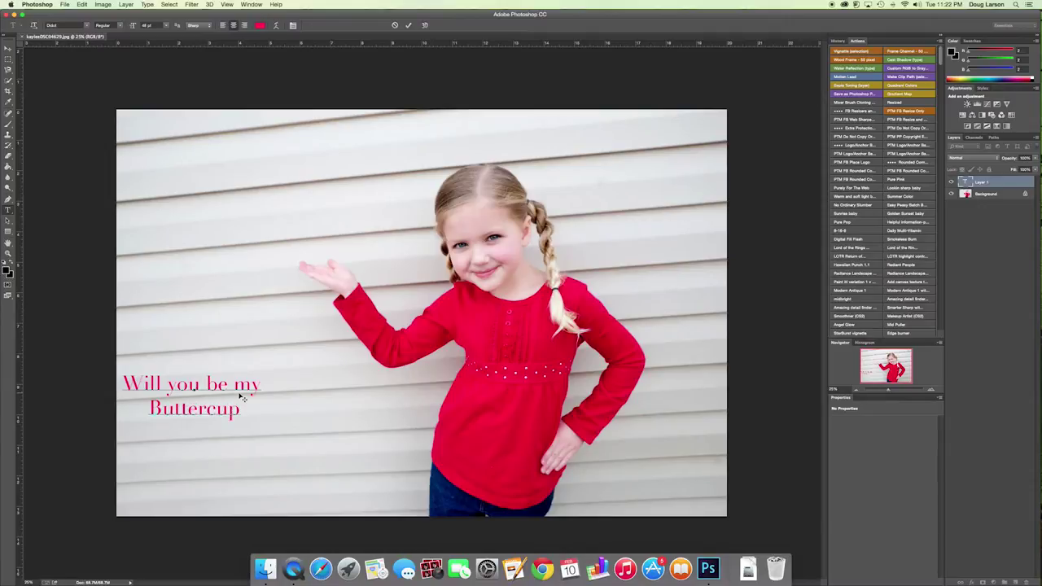
pyautogui.write('?')
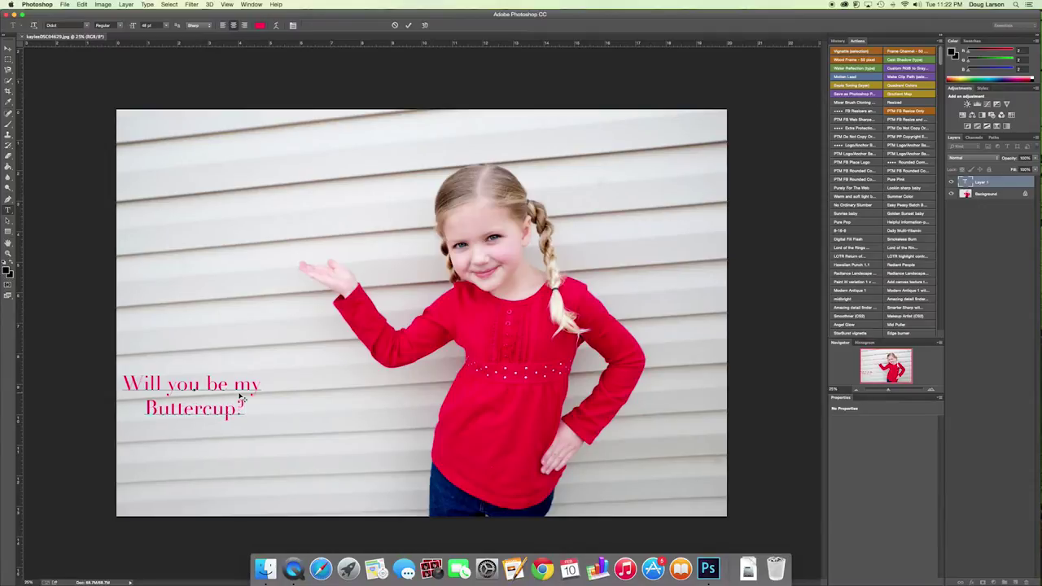
pyautogui.moveTo(187, 368); pyautogui.dragTo(287, 401)
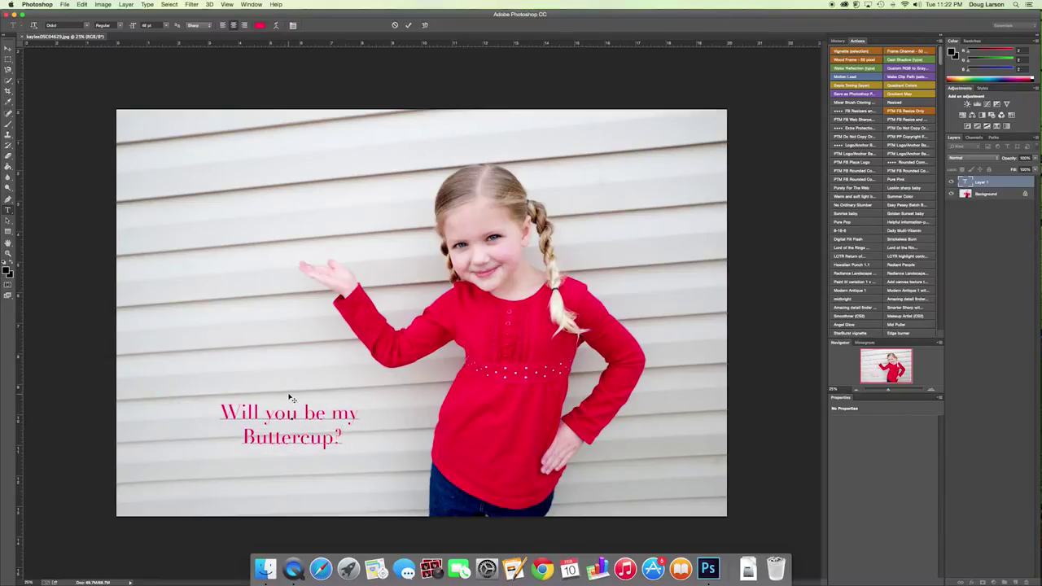
# - Enlarge the Buttercup caption, tilt it about 15° counter-clockwise, shift it down-right, and commit
pyautogui.click(289, 397)
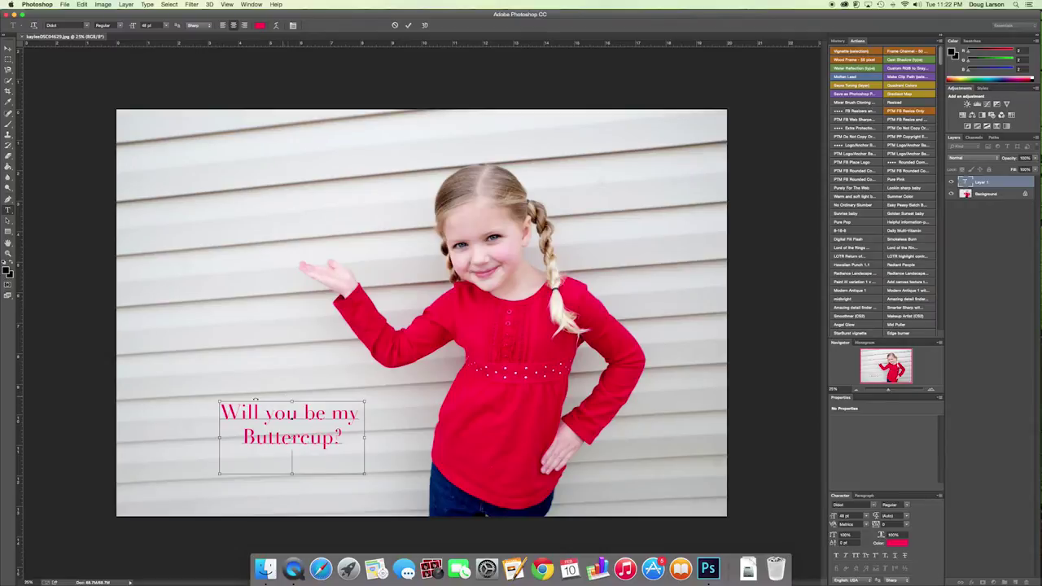
pyautogui.moveTo(217, 399); pyautogui.dragTo(173, 369)
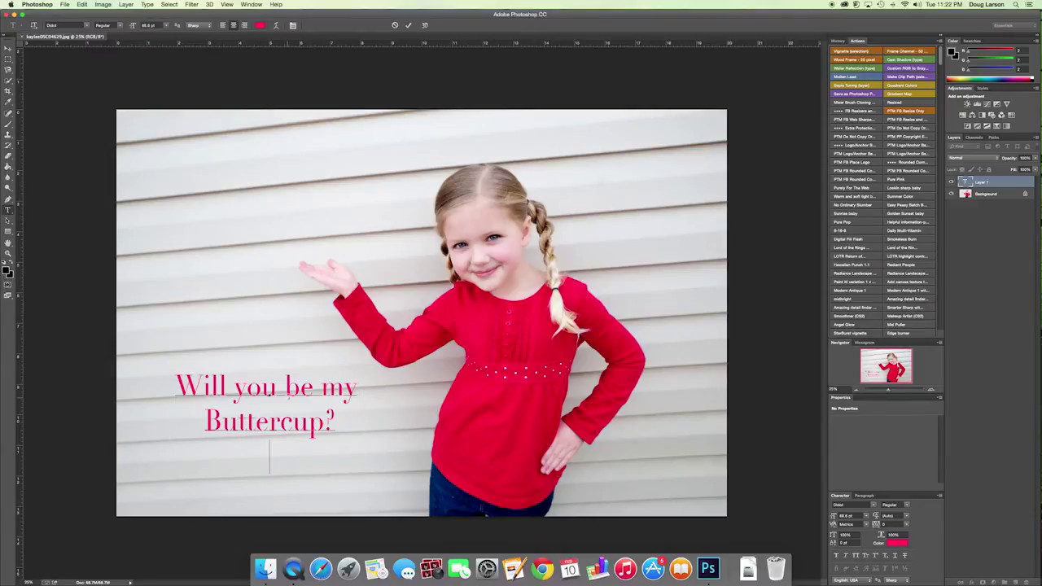
pyautogui.press('super')
pyautogui.moveTo(388, 355); pyautogui.dragTo(353, 350)
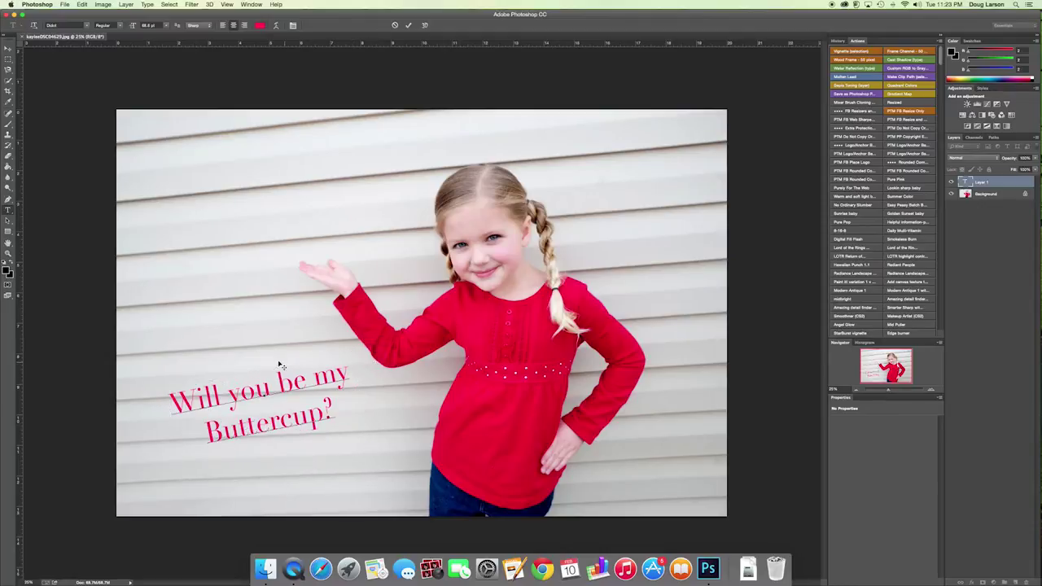
pyautogui.moveTo(279, 366); pyautogui.dragTo(318, 398)
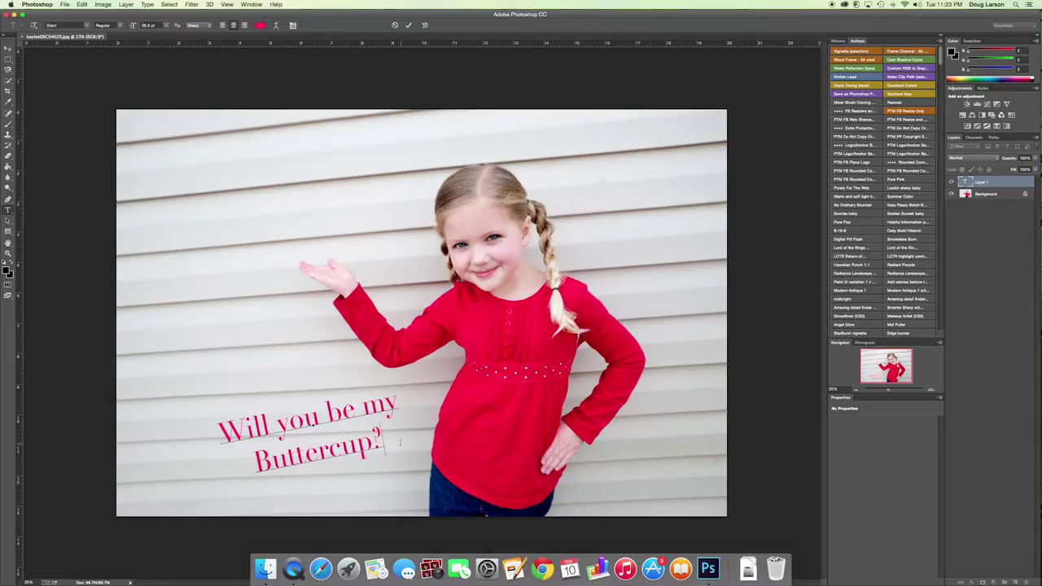
pyautogui.click(1005, 183)
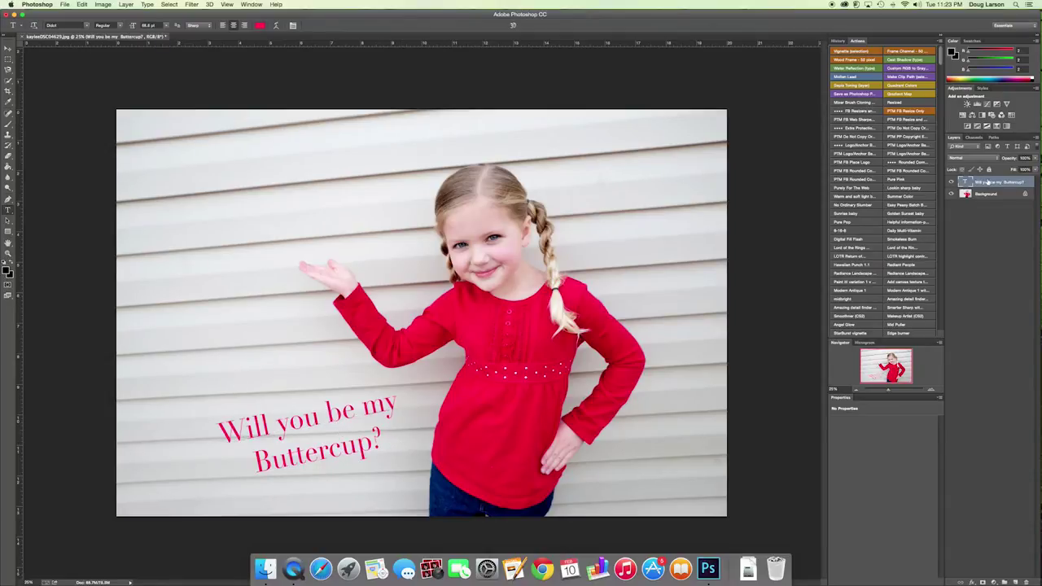
# - Apply Bevel & Emboss and Drop Shadow styles to the Buttercup text layer
pyautogui.rightClick(986, 182)
pyautogui.click(905, 182)
pyautogui.click(447, 164)
pyautogui.click(447, 263)
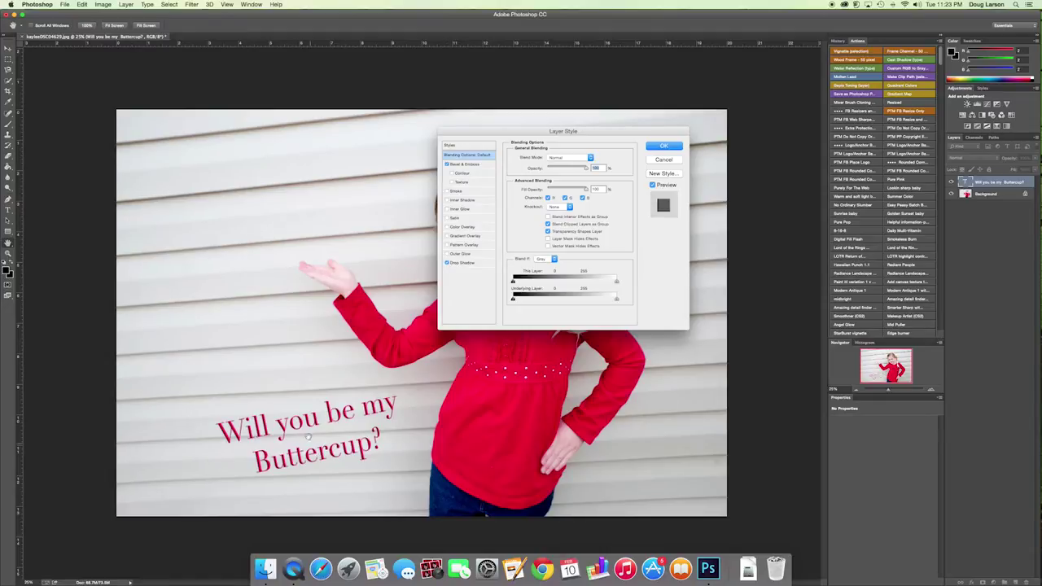
pyautogui.click(664, 148)
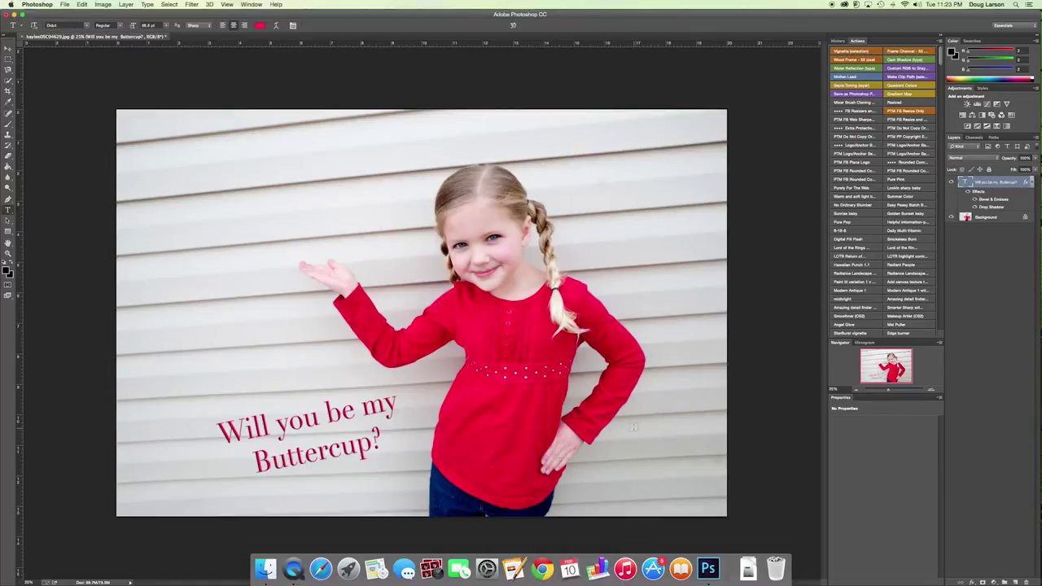
pyautogui.click(634, 425)
# - Type 'Love,' and 'Kaylee' on two lines, nudge it further lower right, and commit
pyautogui.write('Lo')
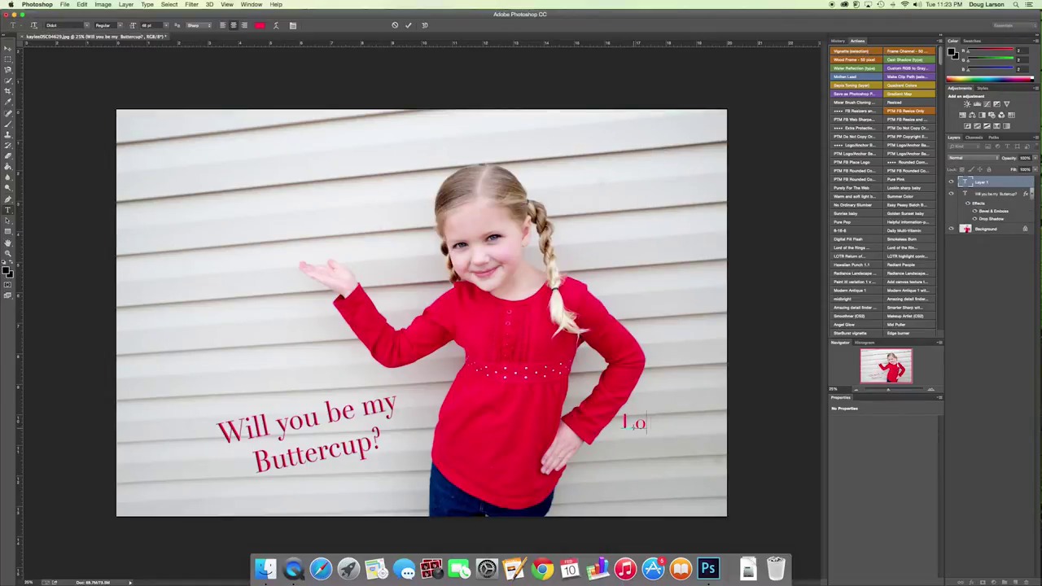
pyautogui.write('ve,')
pyautogui.press('Return')
pyautogui.write('Kaylee')
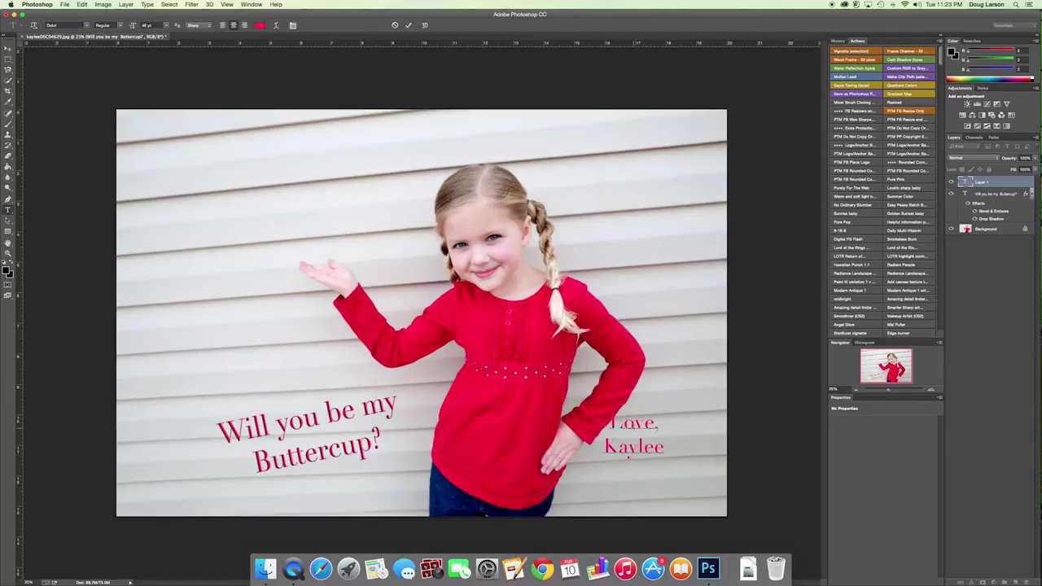
pyautogui.moveTo(633, 411); pyautogui.dragTo(653, 431)
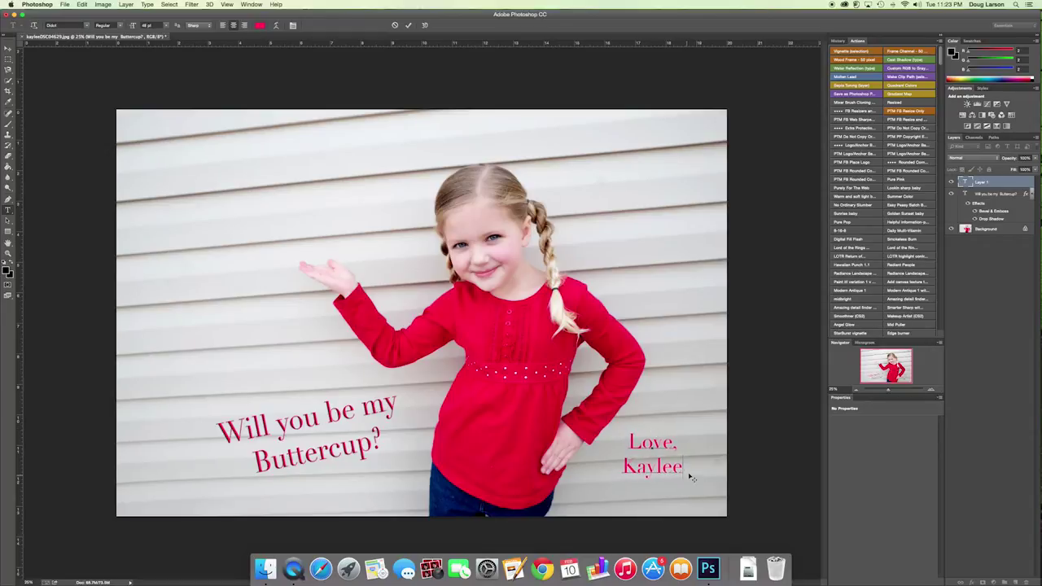
pyautogui.click(994, 186)
# - Add a Drop Shadow to the Love, Kaylee layer through Blending Options
pyautogui.rightClick(993, 186)
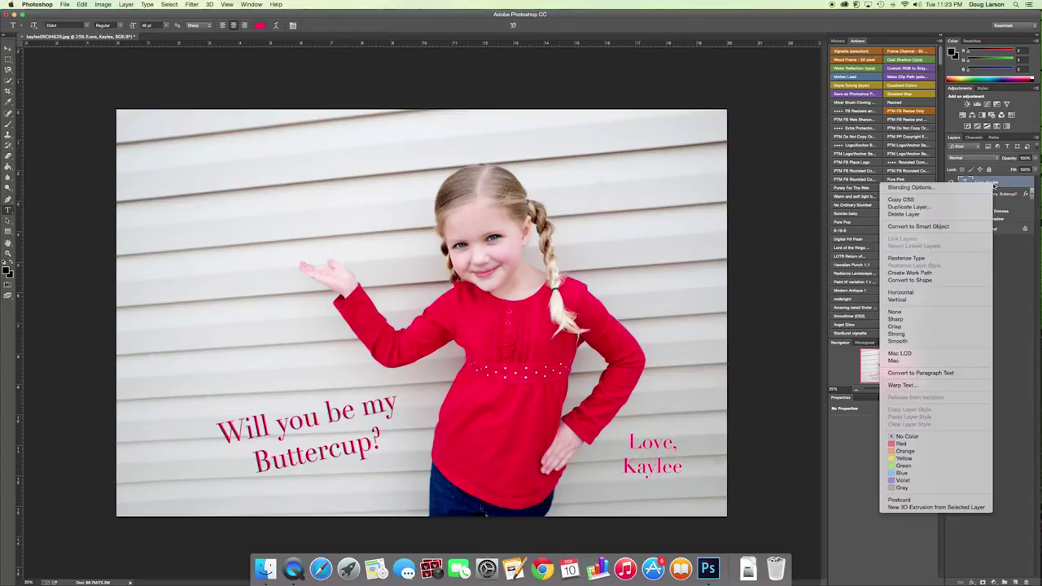
pyautogui.click(912, 187)
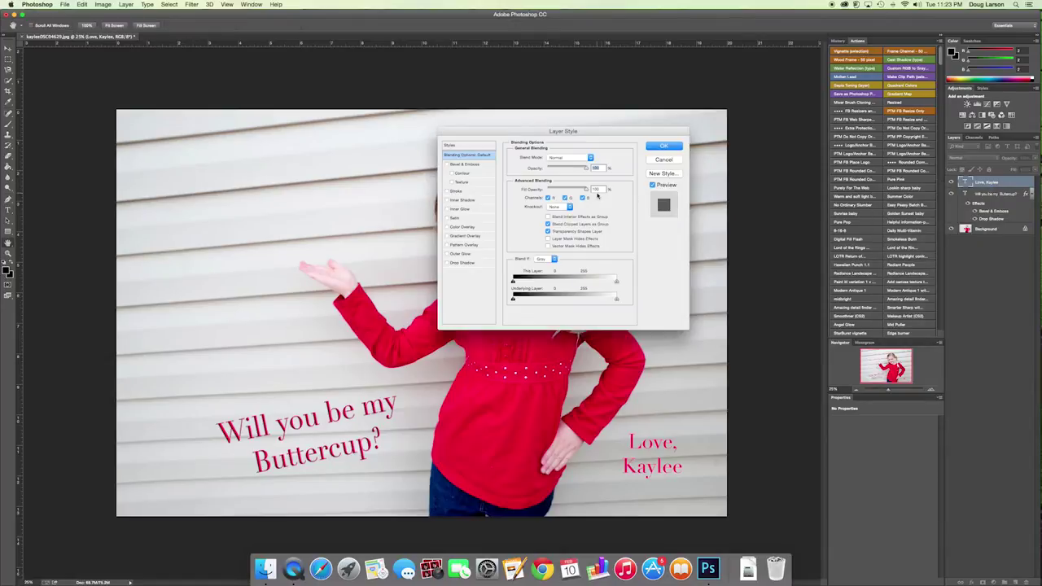
pyautogui.click(447, 263)
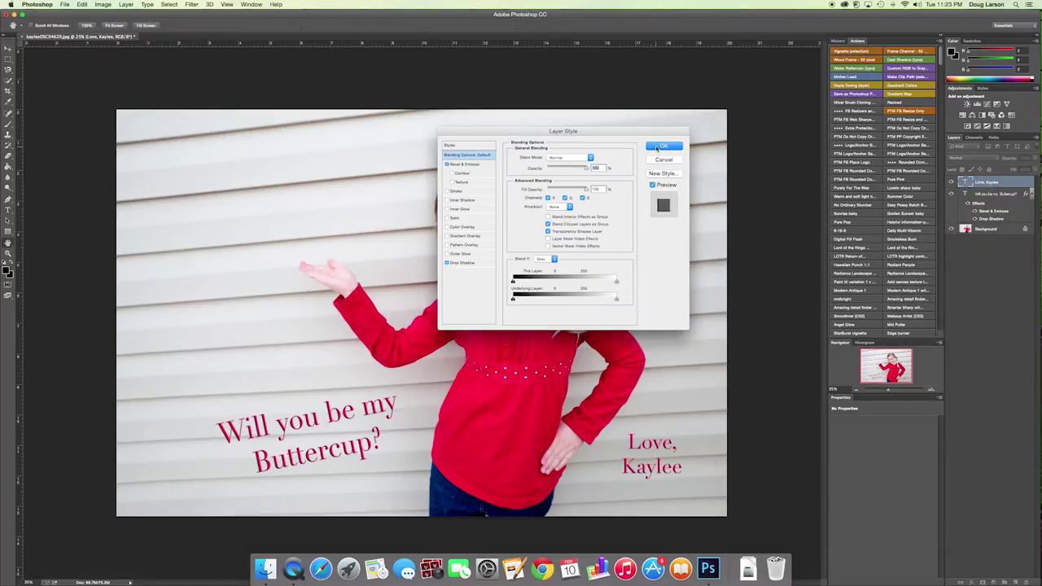
pyautogui.click(659, 146)
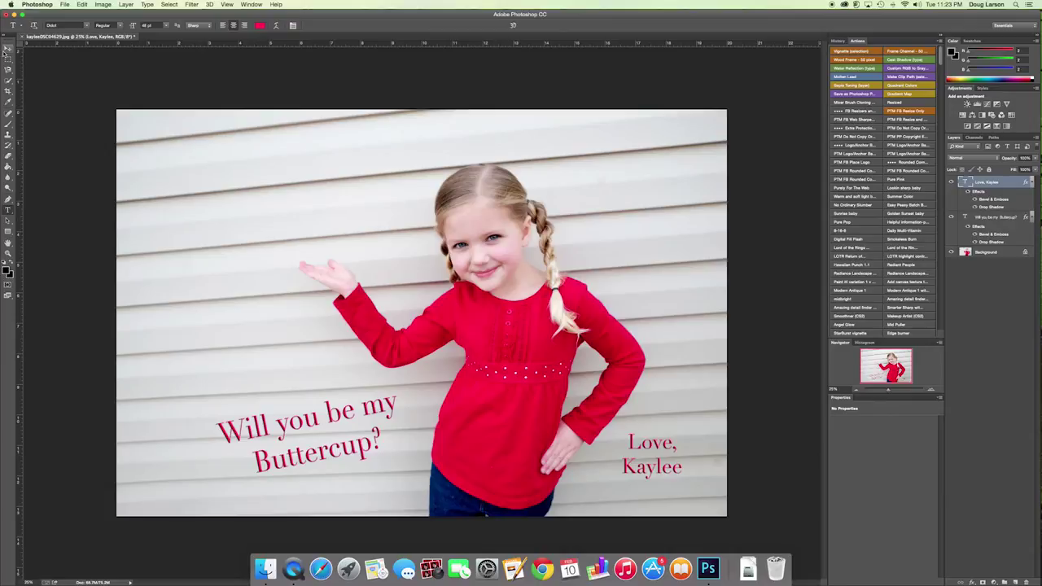
# - Flatten the photo and both captions into one Background layer with Cmd+Shift+E
pyautogui.click(619, 249)
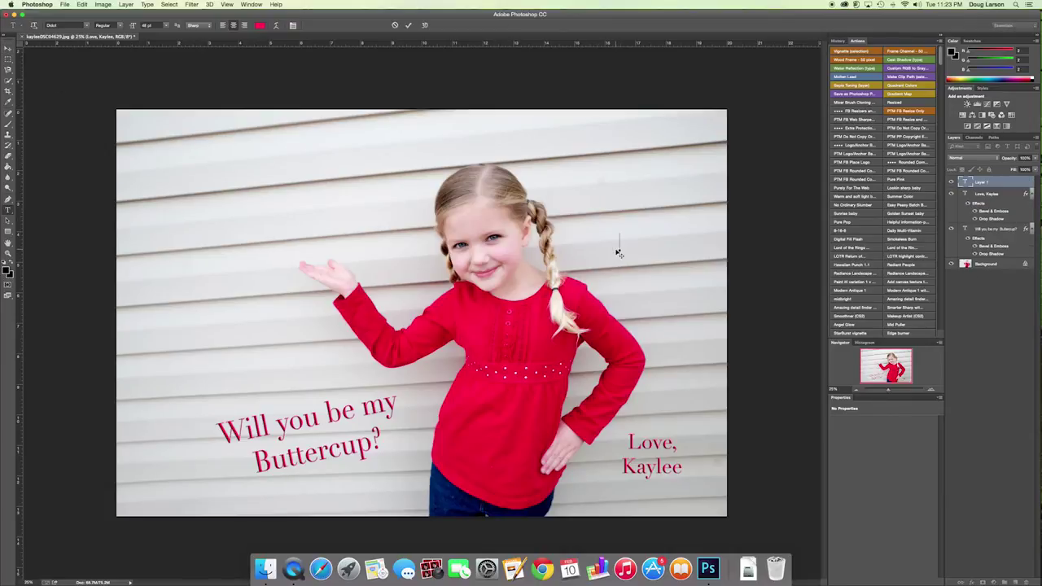
pyautogui.click(8, 49)
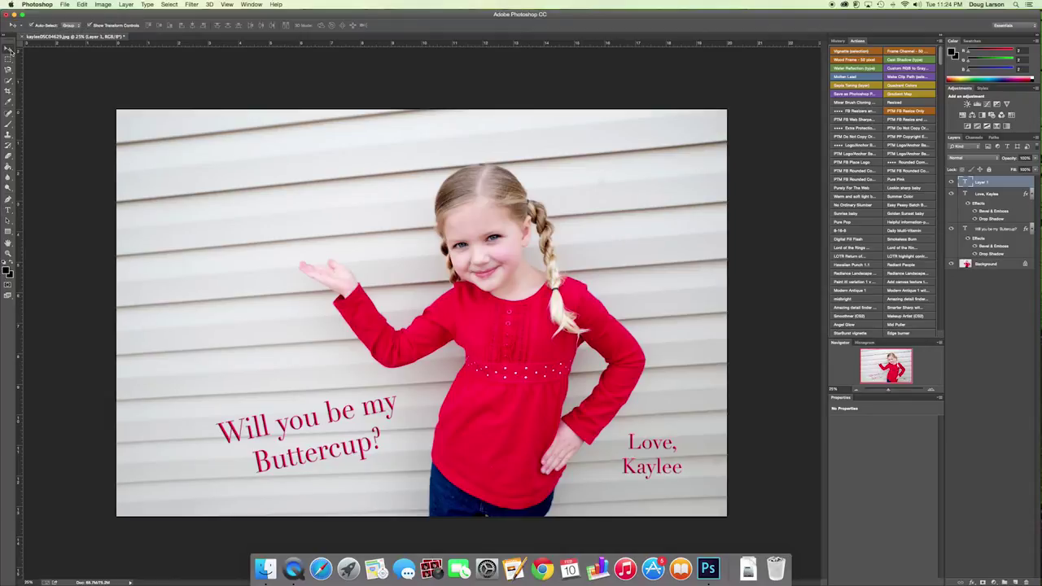
pyautogui.press('super+shift+e')
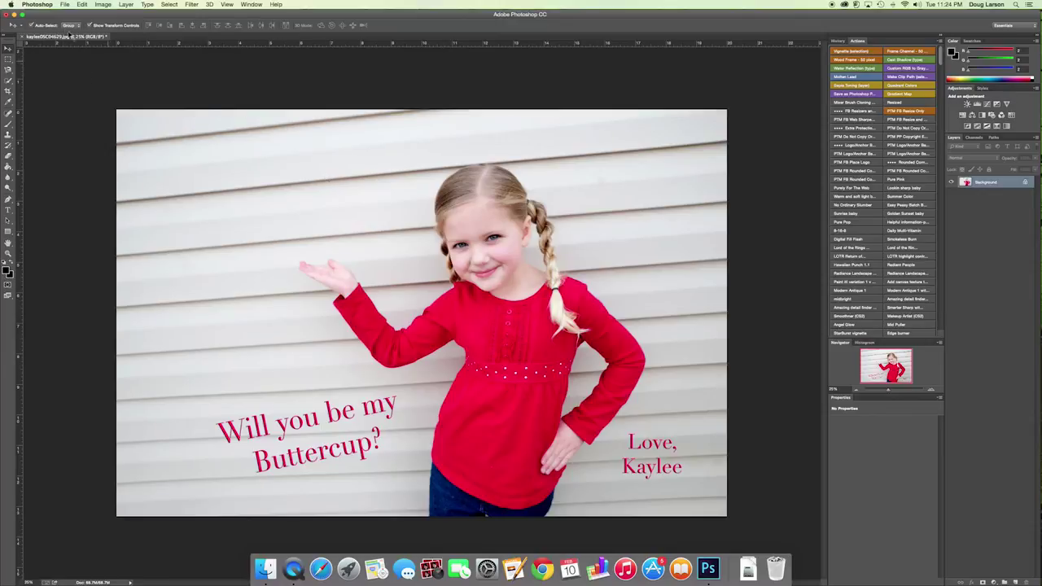
pyautogui.click(65, 5)
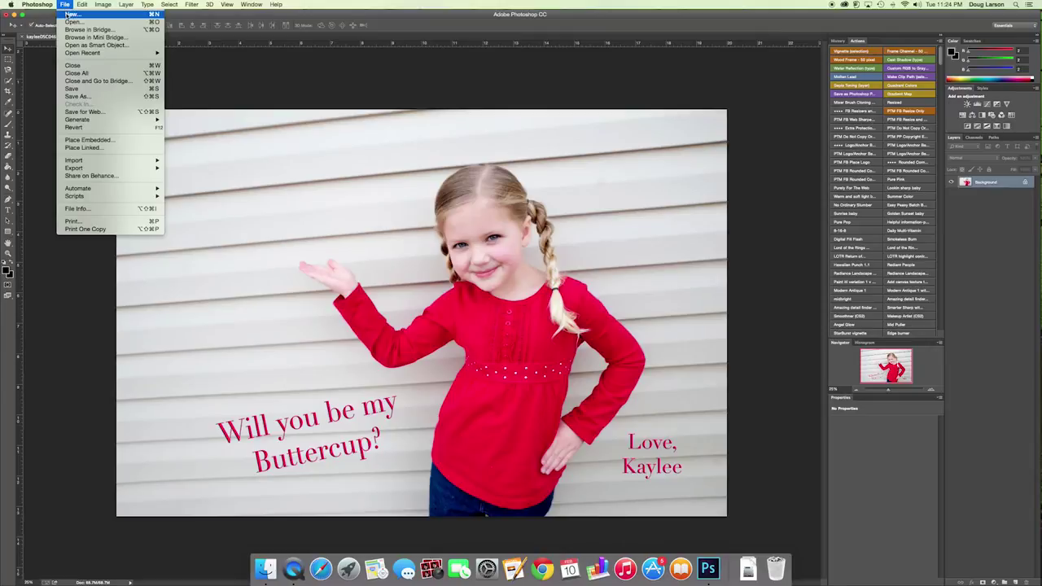
pyautogui.click(69, 15)
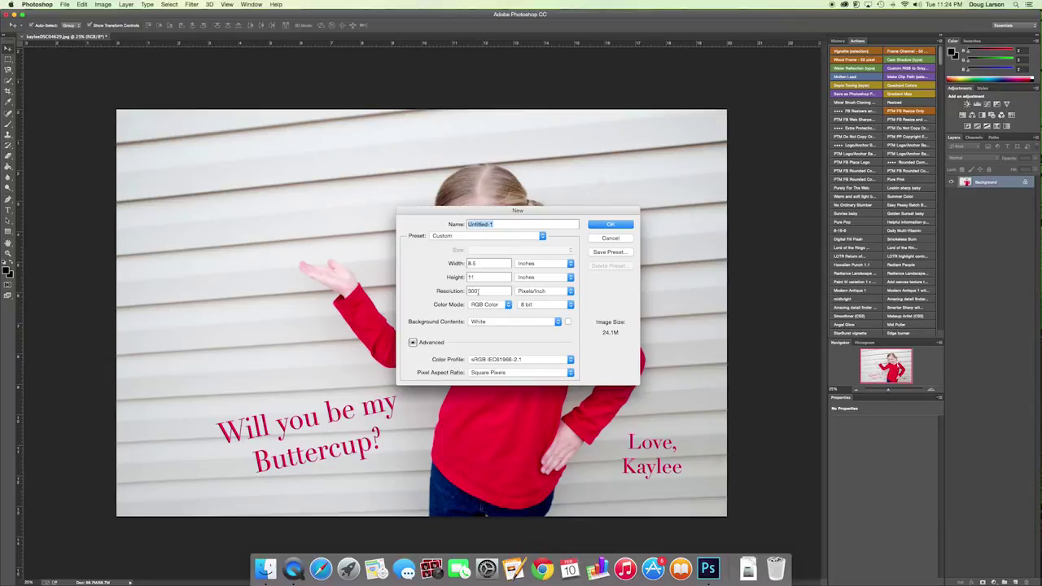
pyautogui.write('Kaylee Valentine')
pyautogui.click(616, 224)
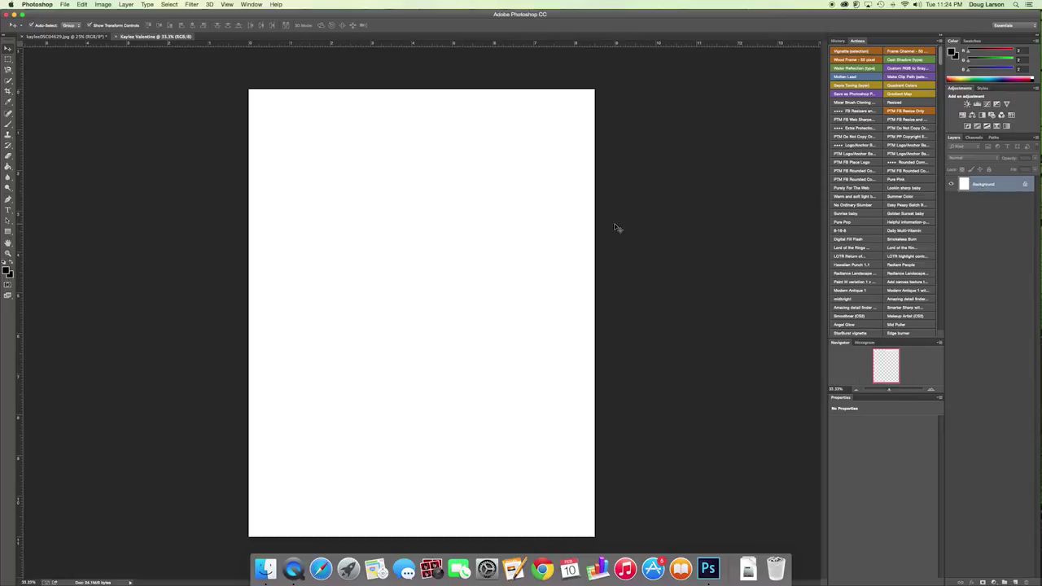
pyautogui.click(57, 38)
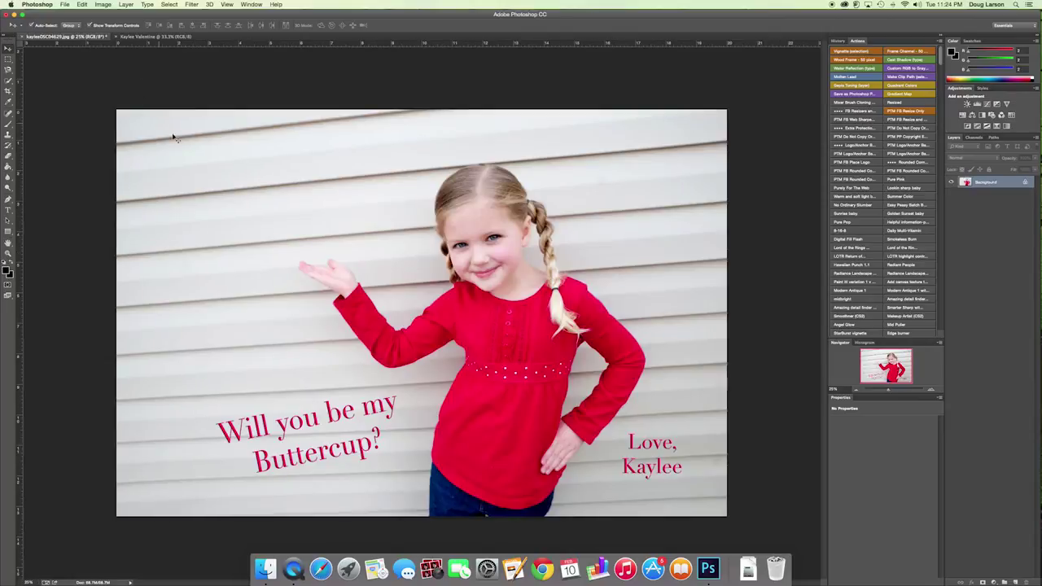
pyautogui.moveTo(178, 138); pyautogui.dragTo(161, 37)
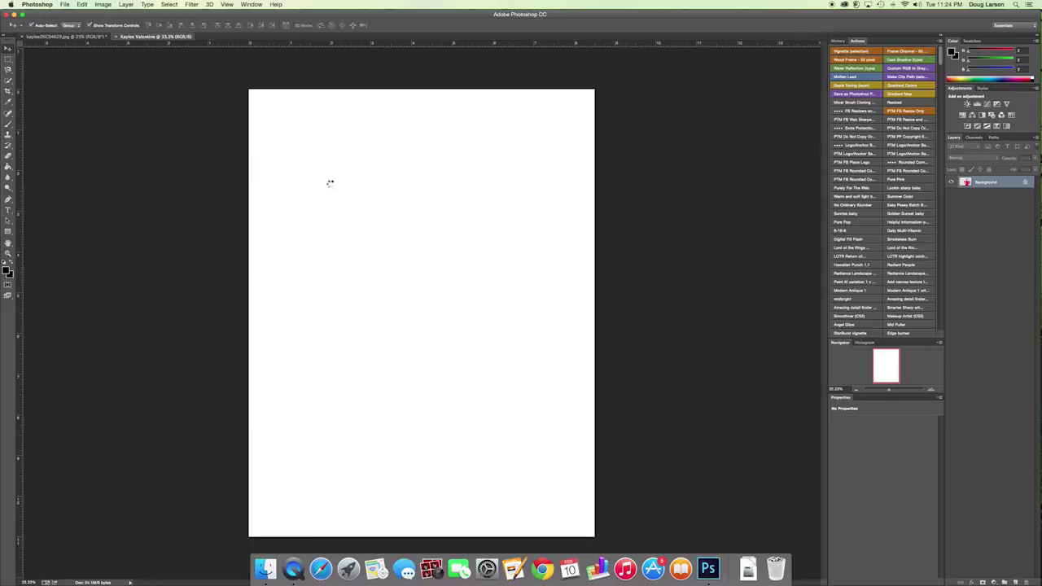
pyautogui.moveTo(331, 186); pyautogui.dragTo(330, 186)
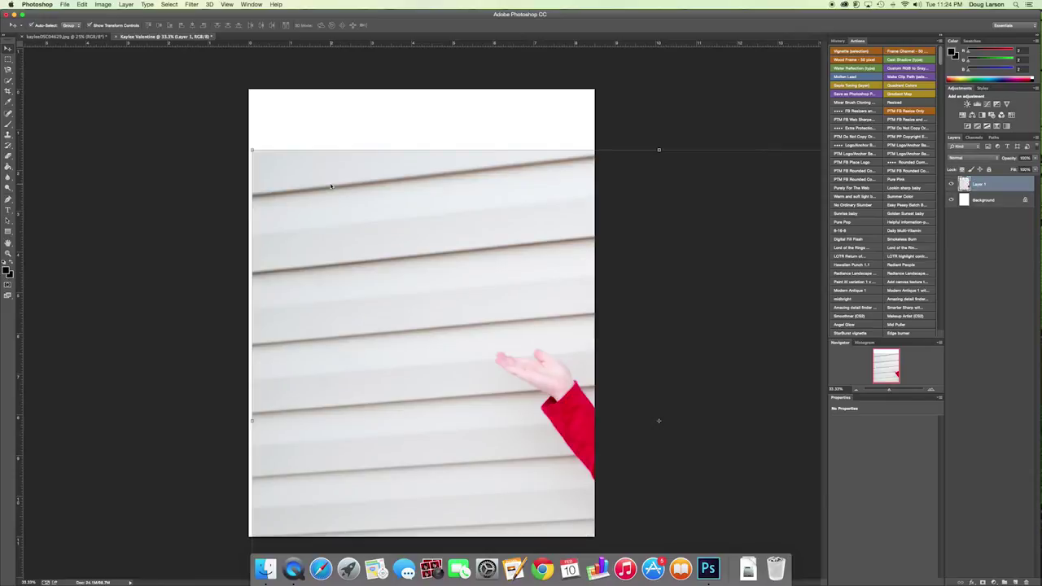
pyautogui.moveTo(250, 149); pyautogui.dragTo(287, 136)
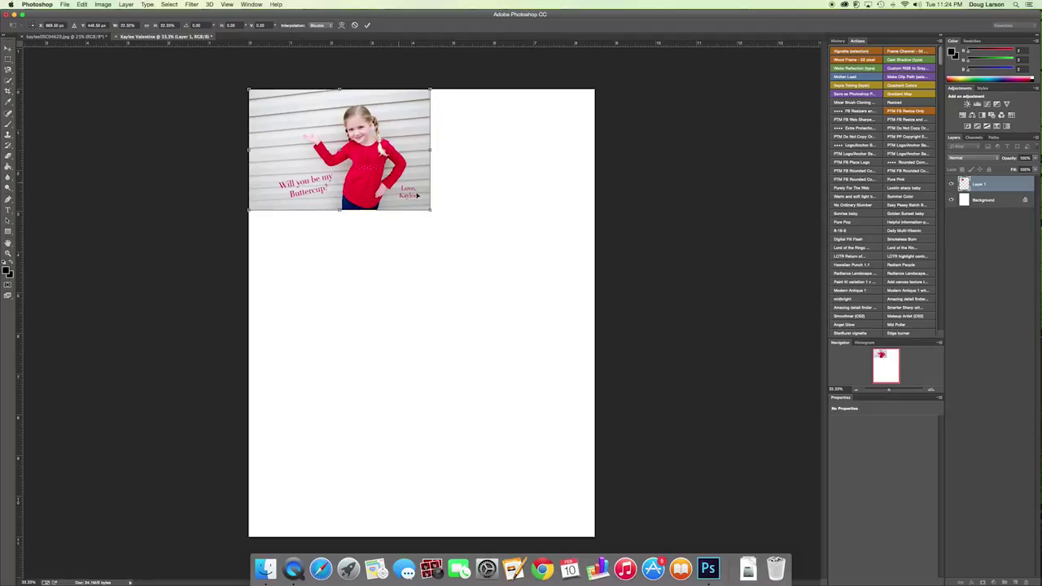
pyautogui.moveTo(429, 210)
pyautogui.mouseDown()
pyautogui.moveTo(414, 199)
pyautogui.moveTo(425, 207)
pyautogui.mouseUp()
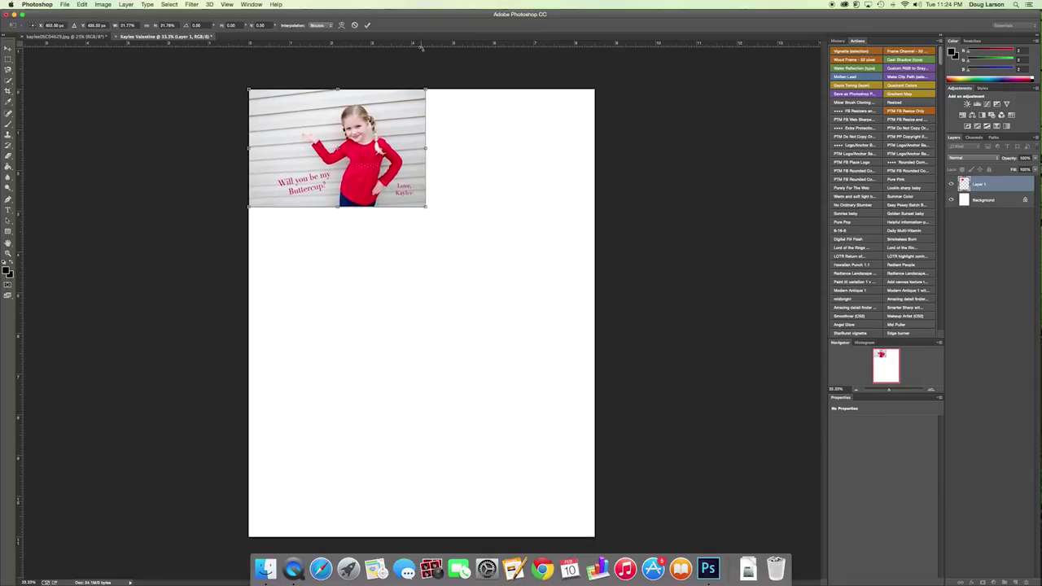
pyautogui.press('Return')
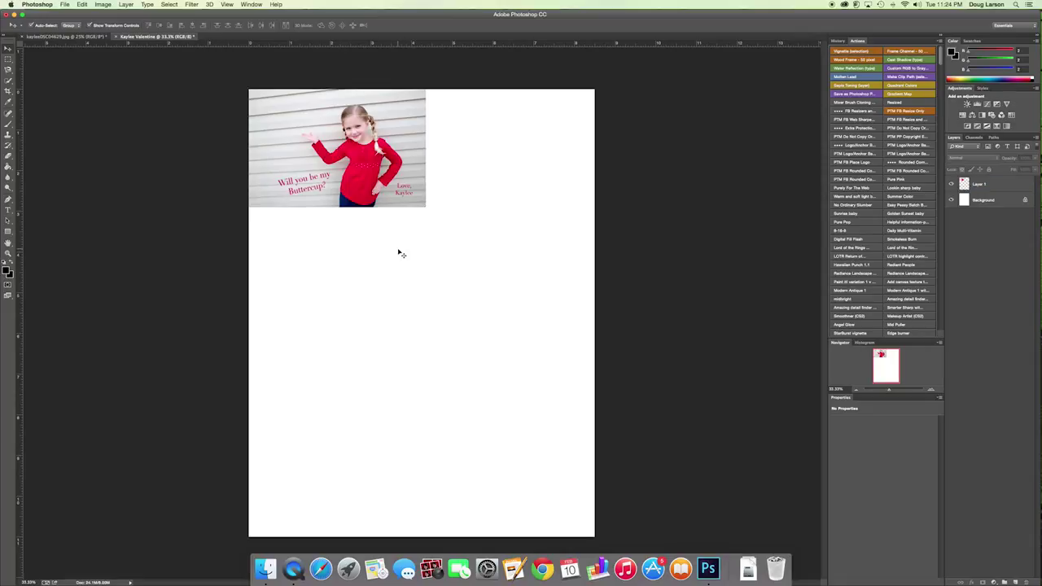
# - Alt-drag copies of the photo layer into a two-column, three-row grid, then deselect
pyautogui.moveTo(369, 184); pyautogui.dragTo(537, 160)
pyautogui.moveTo(482, 199); pyautogui.dragTo(493, 404)
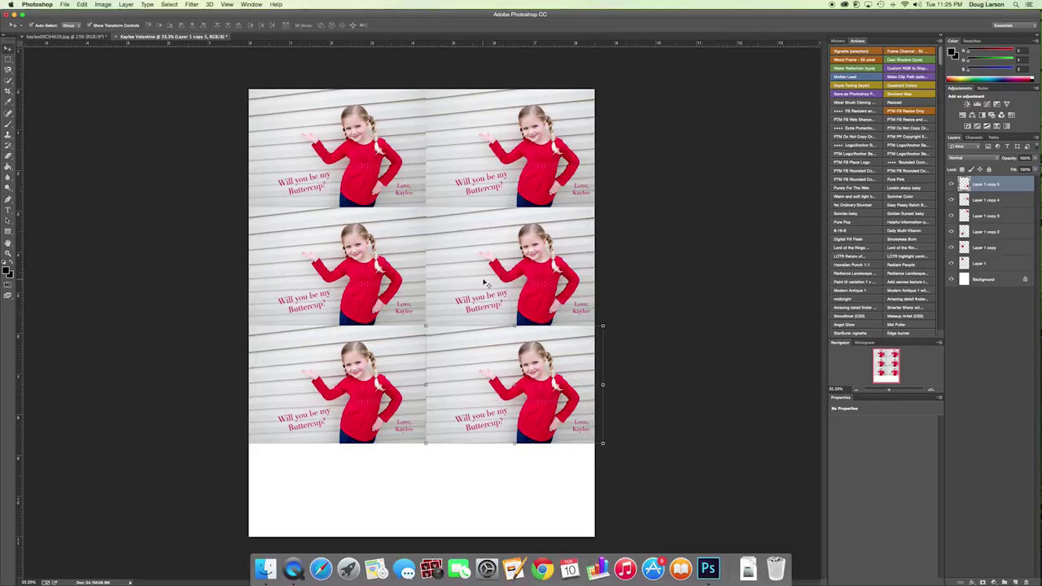
pyautogui.click(464, 468)
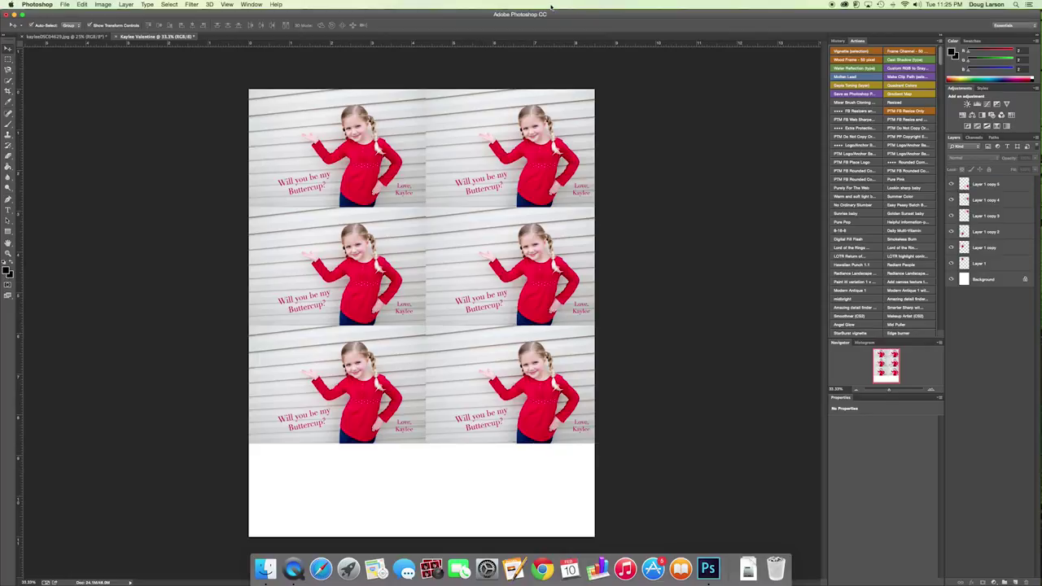